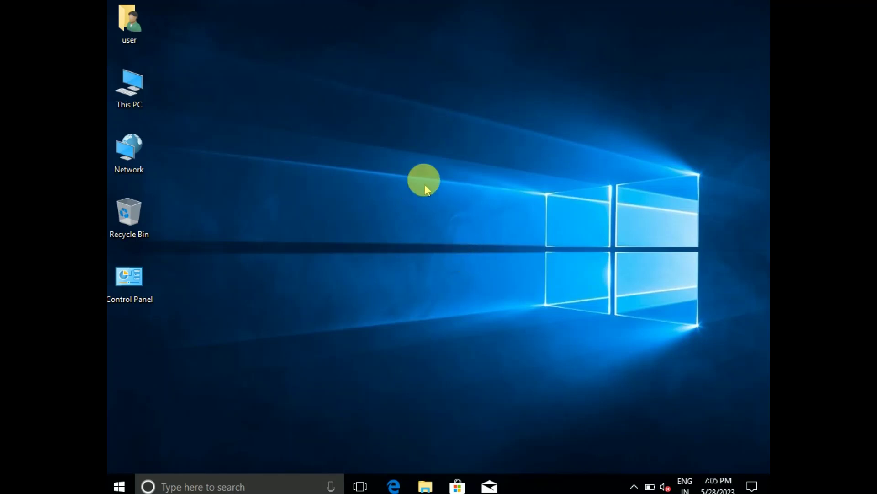
Restart into advanced startup from Settings > Update & security > Recovery
left_click(121, 485)
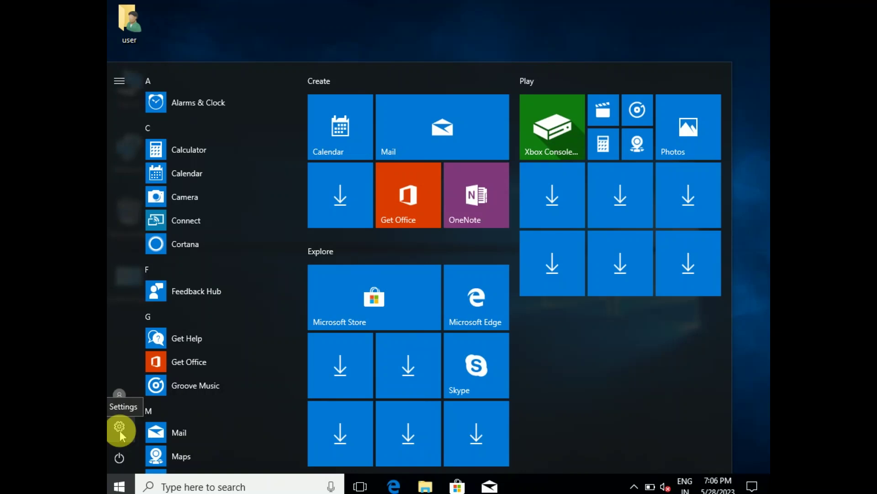
left_click(120, 428)
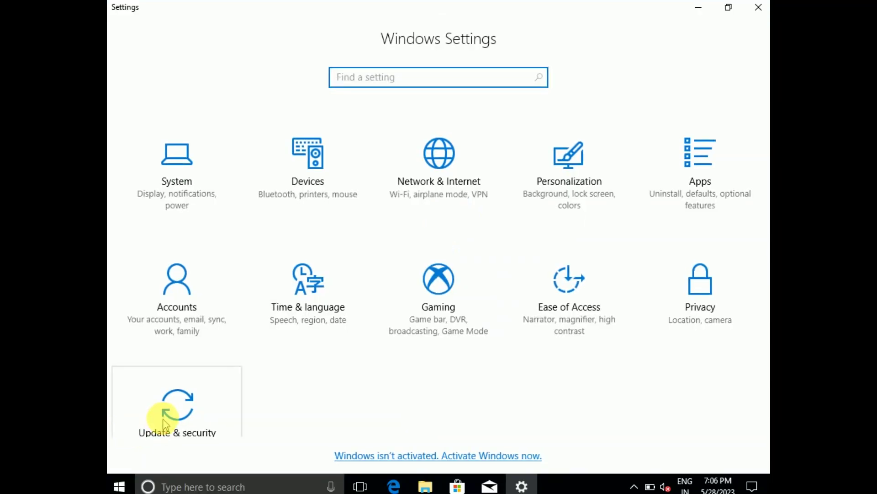
left_click(165, 424)
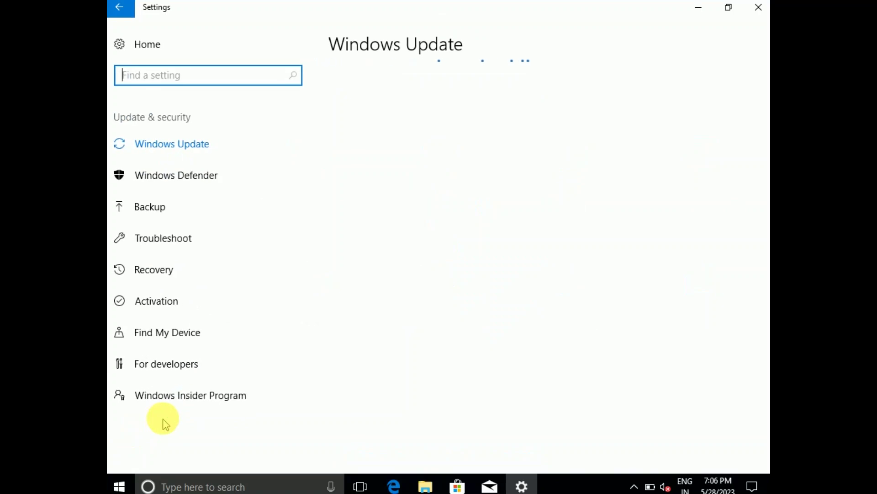
left_click(170, 274)
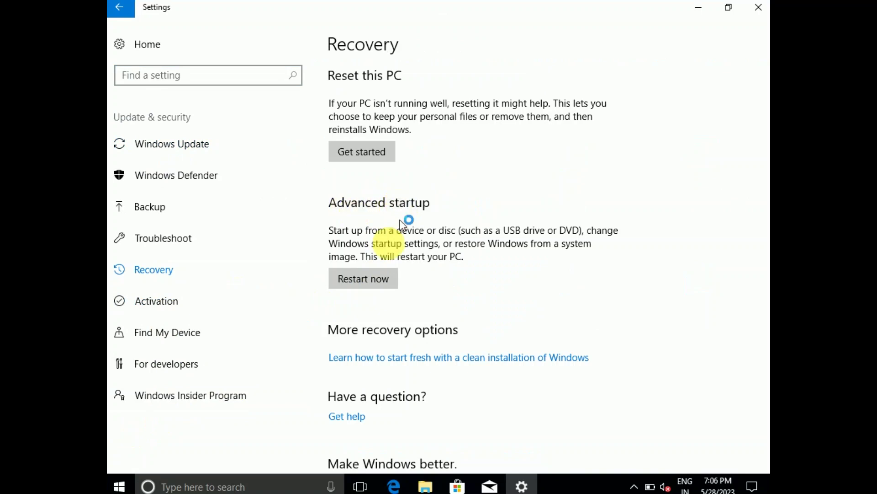
left_click(369, 282)
left_click(368, 283)
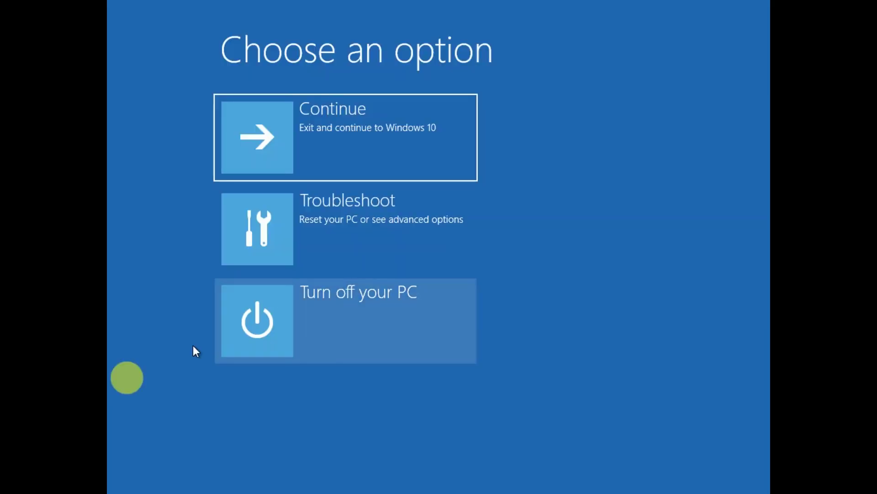
Launch Command Prompt from Troubleshoot > Advanced options, signing in with the account
left_click(433, 239)
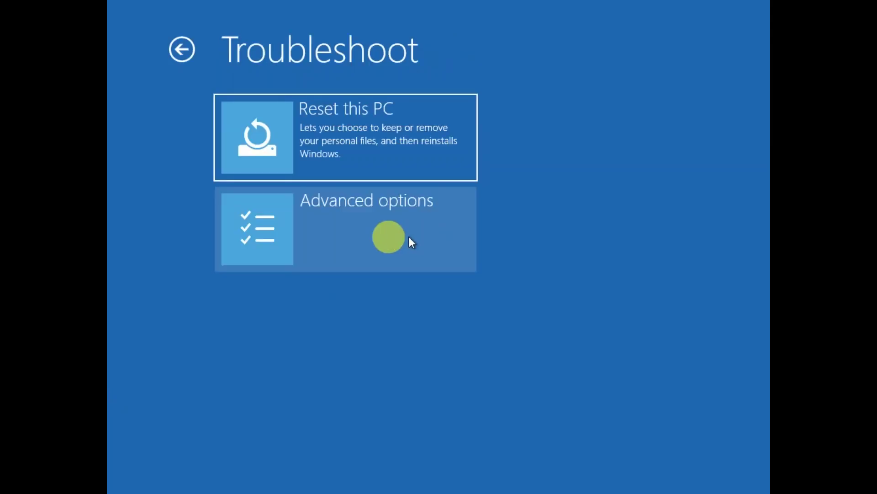
left_click(379, 239)
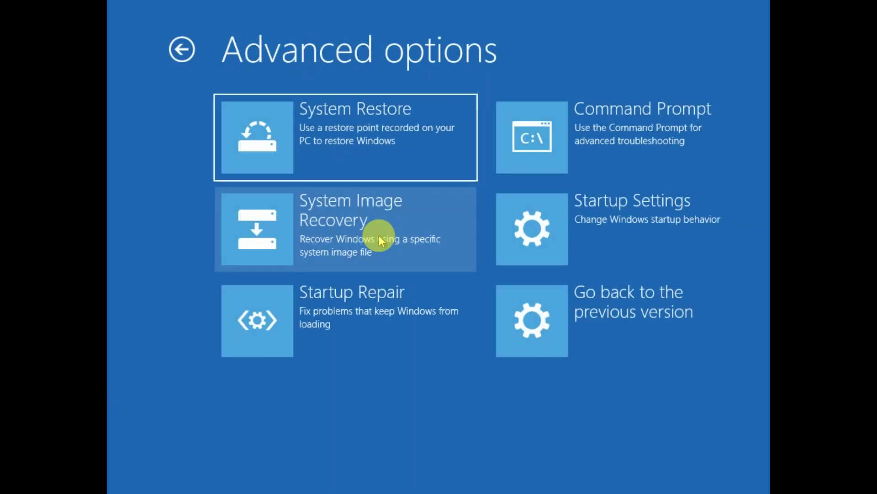
left_click(581, 155)
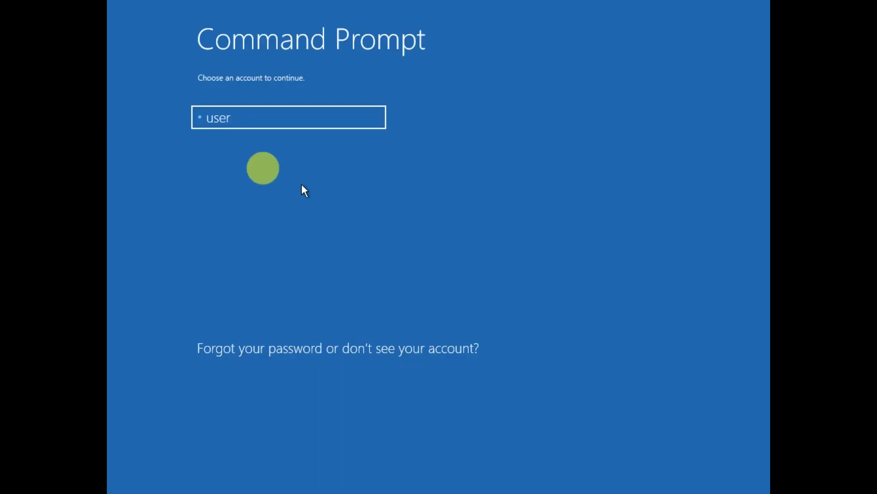
left_click(232, 122)
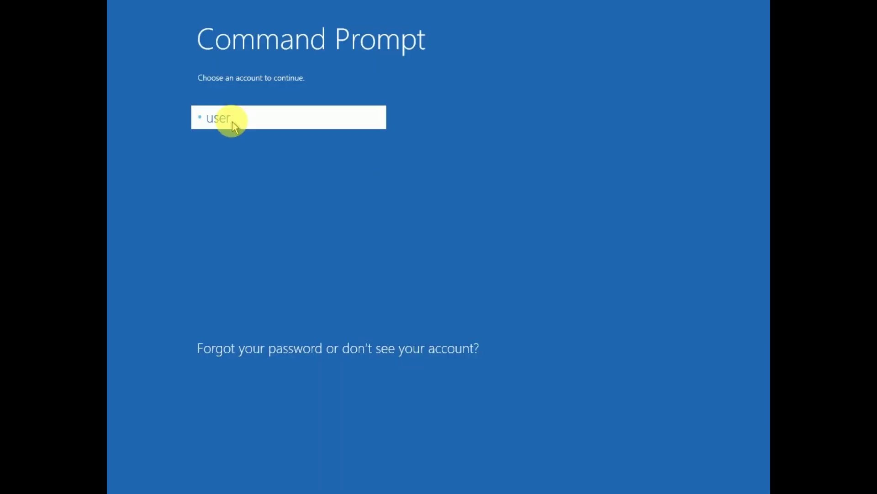
type("a")
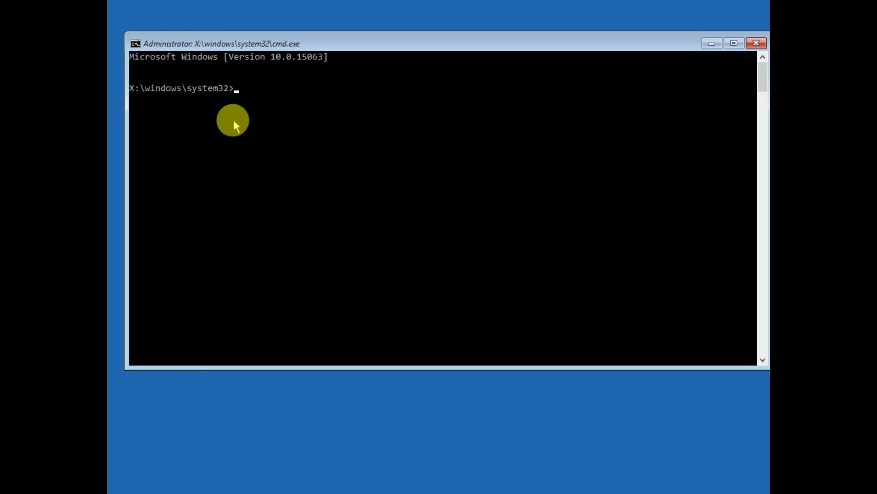
type("sfc ")
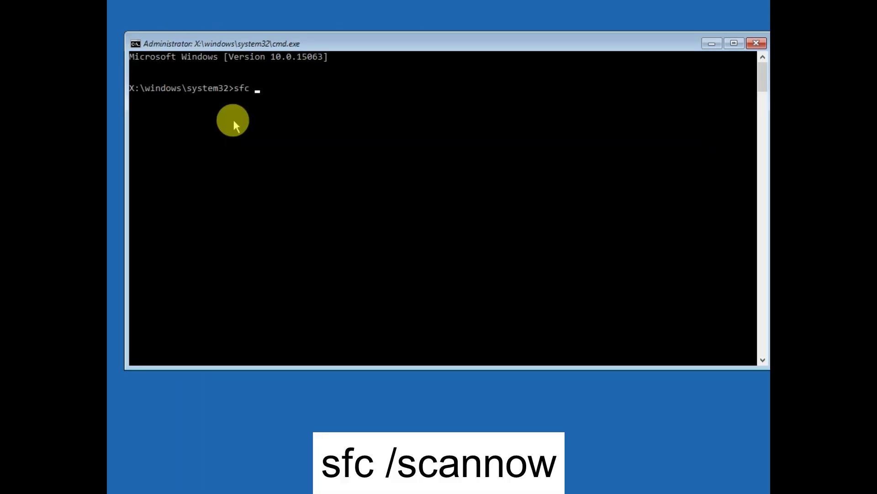
type("/scann")
type("ow")
Run sfc /scannow and wait for verification to reach 100%
key("Return")
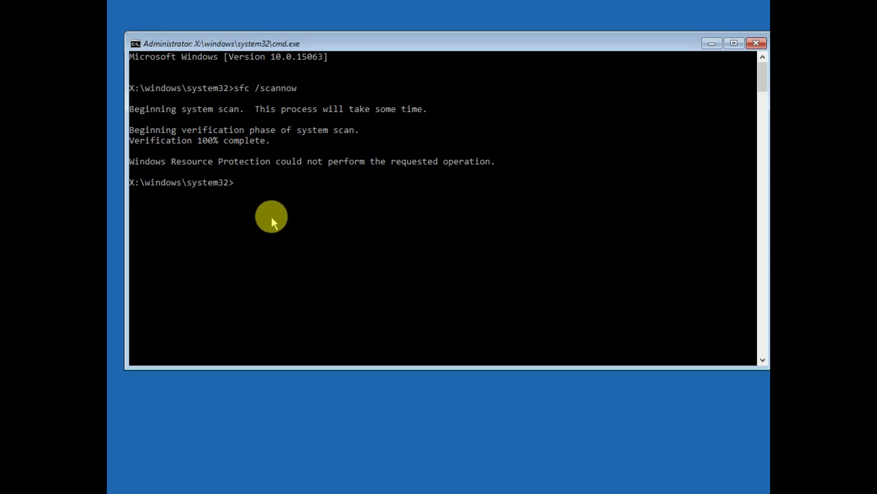
type("bo")
type("ot")
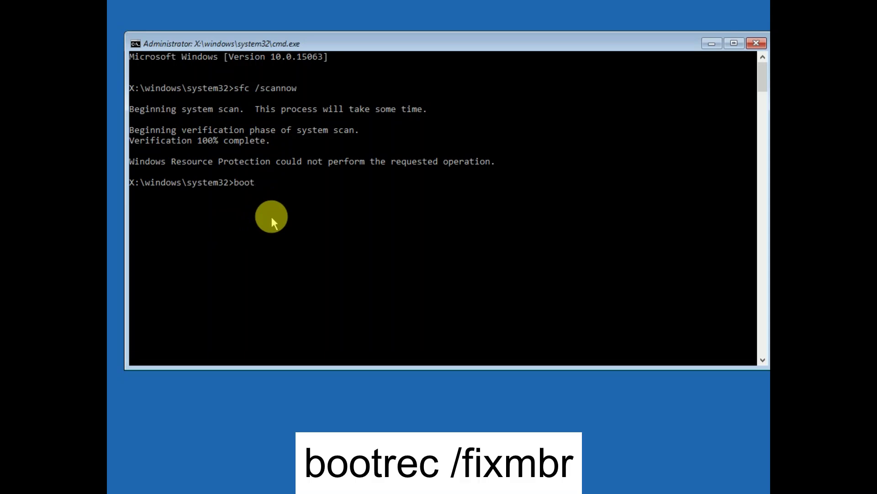
type("rec ")
type("/")
type("fi")
type("xmbr")
Run bootrec /fixmbr and then bootrec /fixboot, both completing successfully
key("Return")
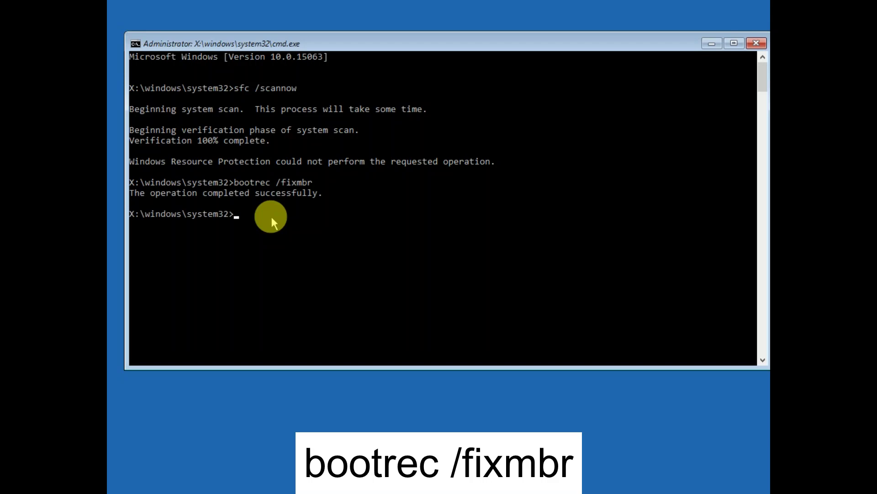
type("bo")
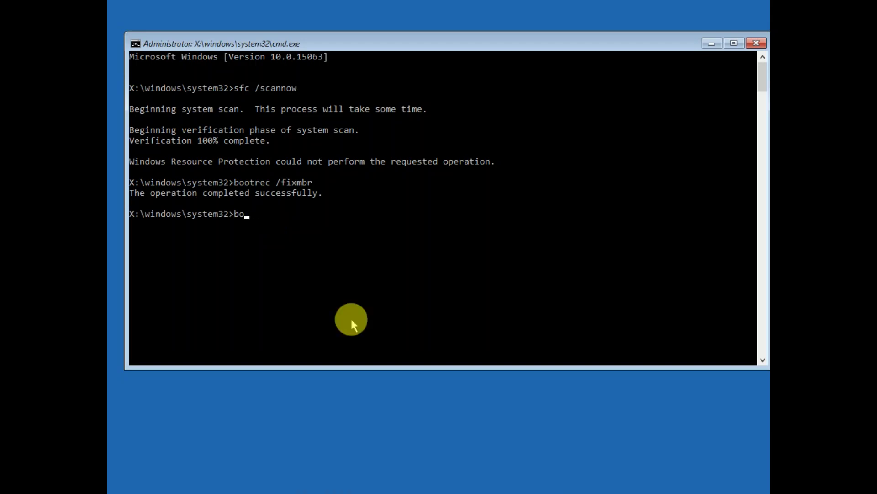
key("BackSpace")
key("BackSpace")
type("b")
type("ootrec ")
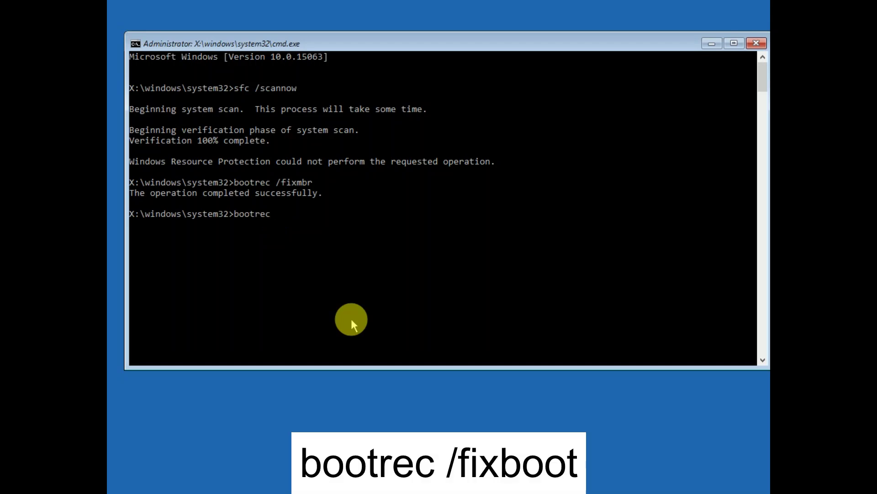
type("/")
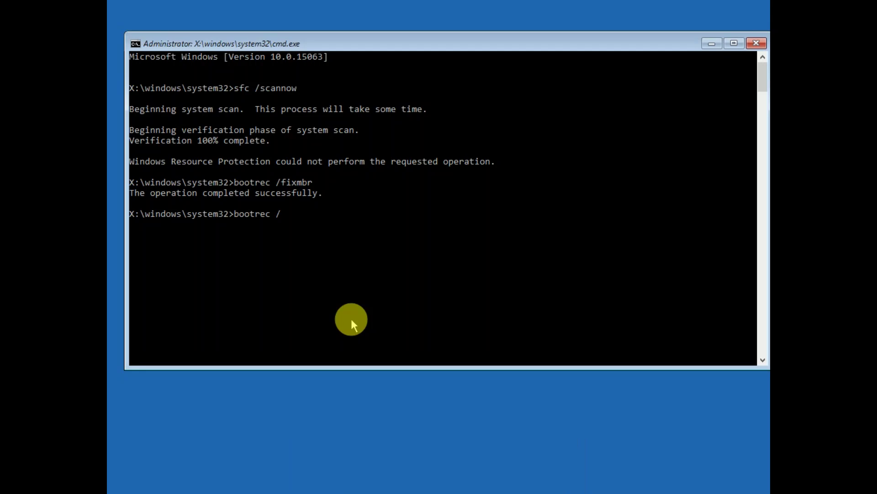
type("fixboot")
key("Return")
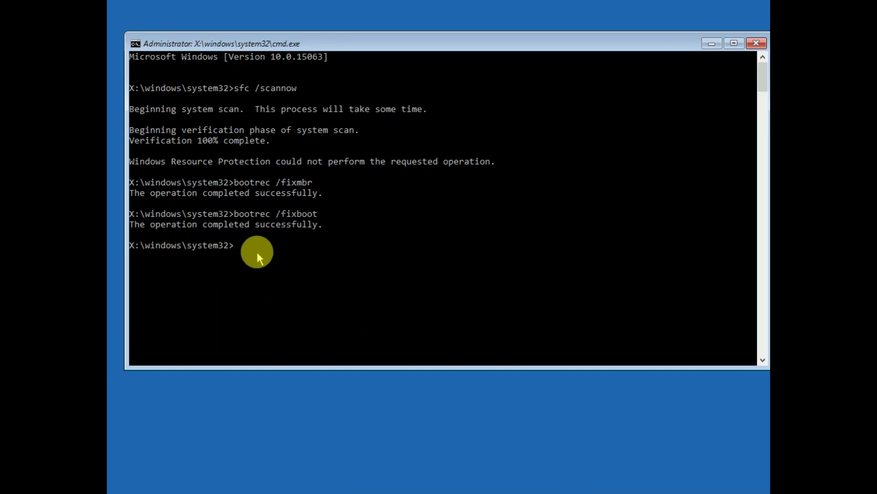
type("ootsect")
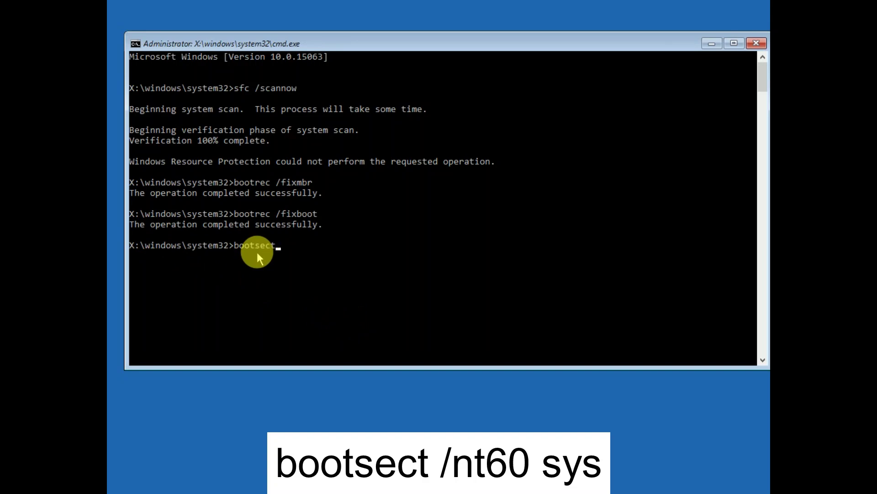
type("/")
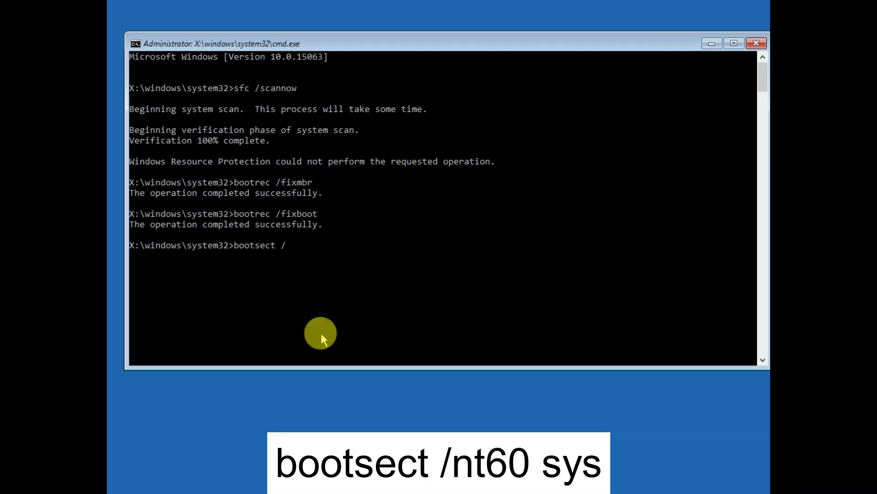
type("nt60")
type(" sys")
Update the NTFS bootcode on all targeted volumes with bootsect /nt60 sys
key("Return")
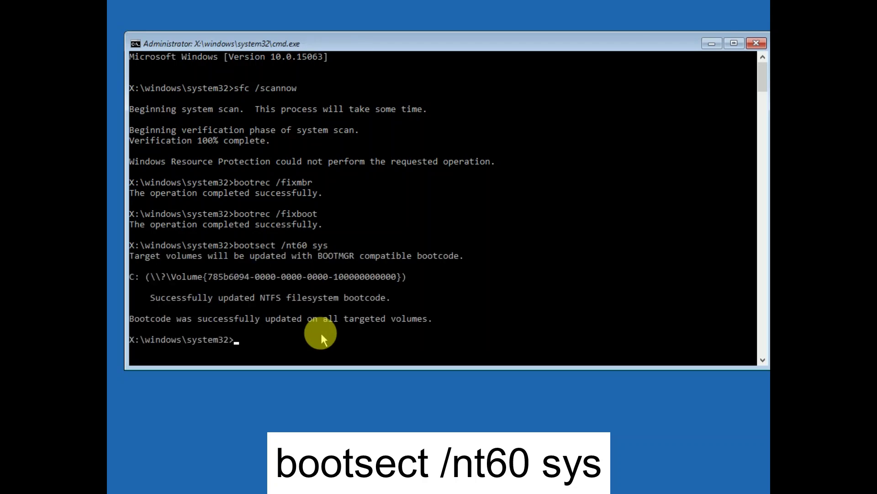
scroll(320, 332, "down", 1)
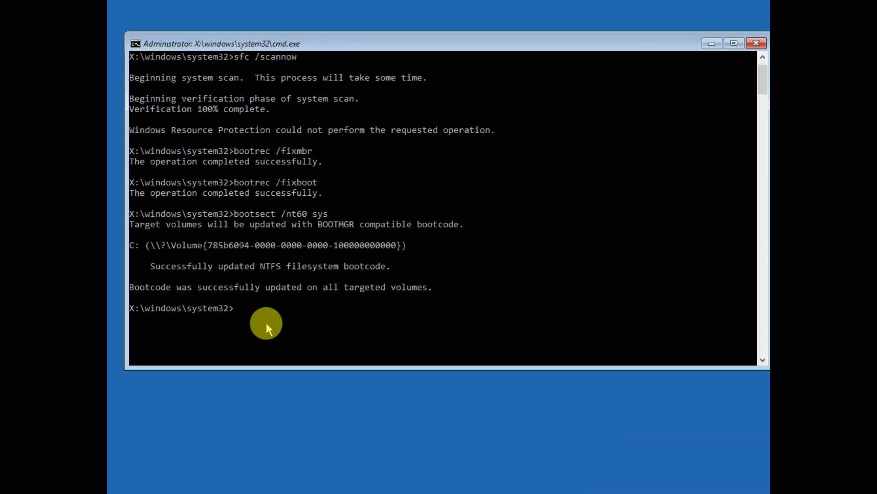
type("rebuildbc")
Run a typo-corrected bootrec /rebuildbcd, which finds 0 Windows installations
key("Escape")
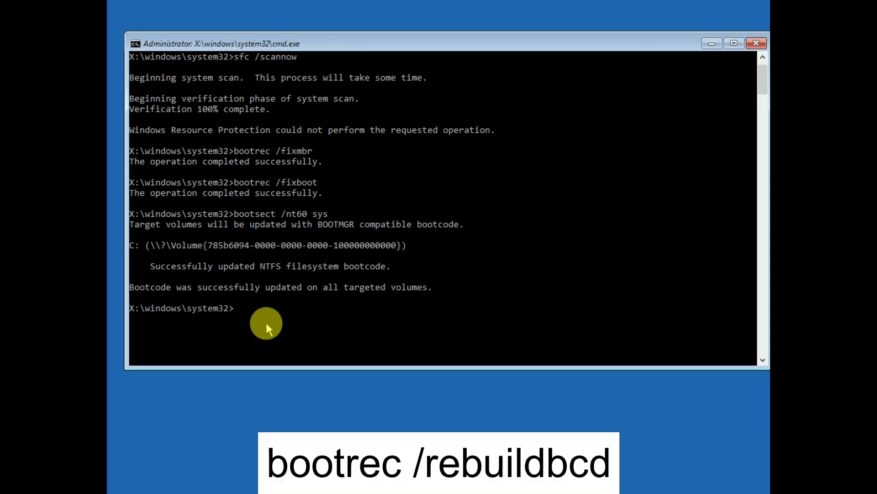
type("bootrec /re")
type("build")
type("bs")
key("BackSpace")
type("cd")
key("Return")
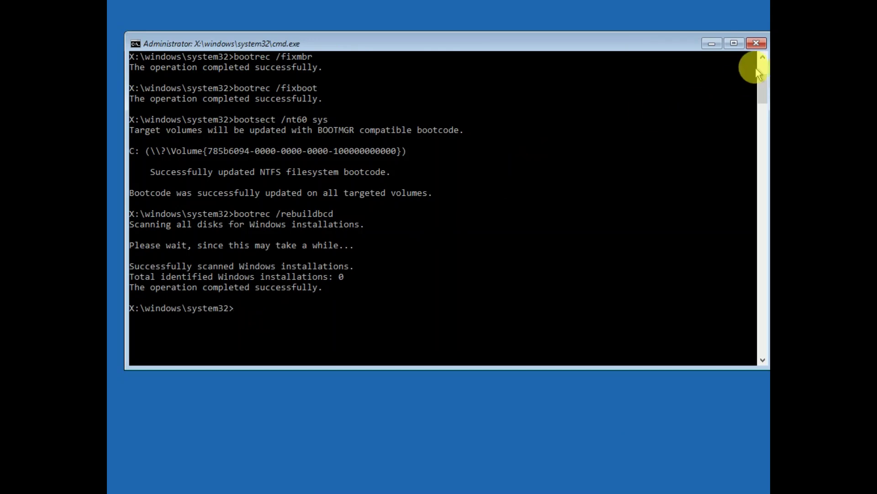
Close Command Prompt and choose Troubleshoot > Reset this PC > Keep my files
left_click(757, 44)
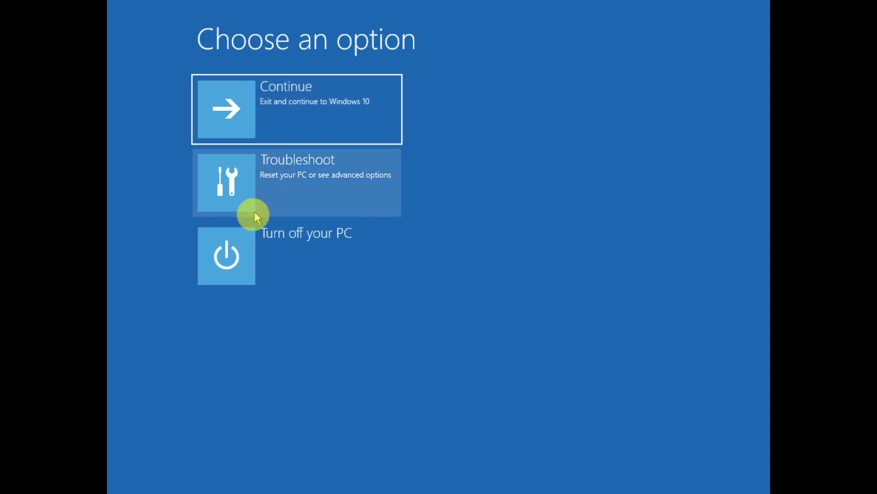
left_click(339, 198)
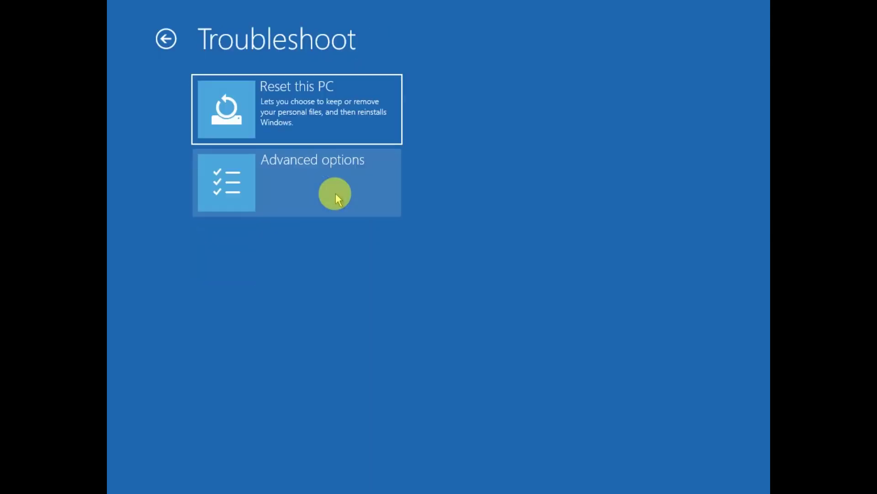
left_click(317, 118)
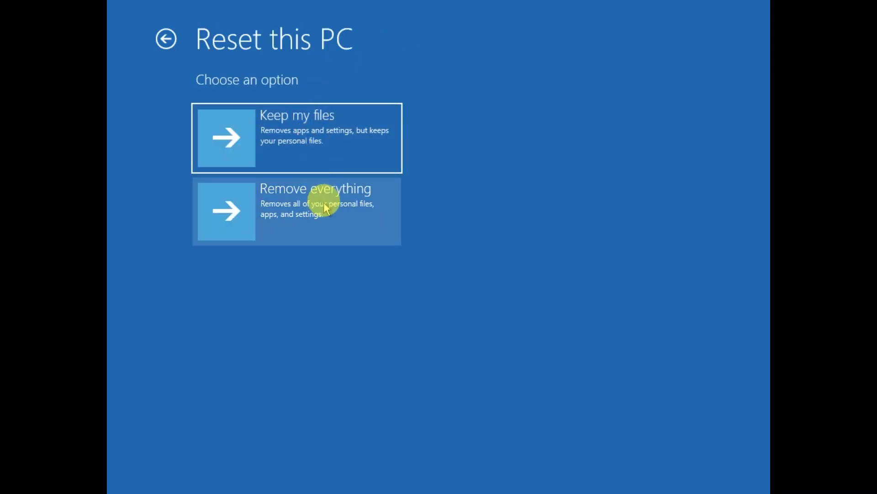
left_click(304, 137)
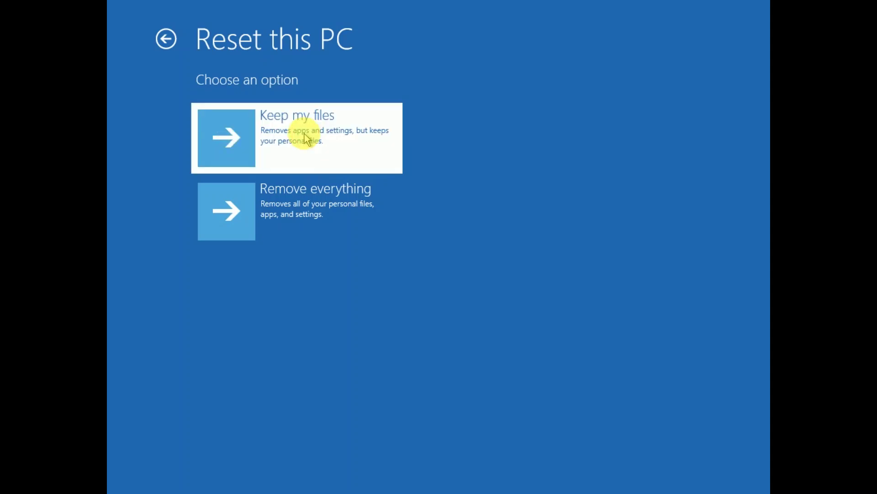